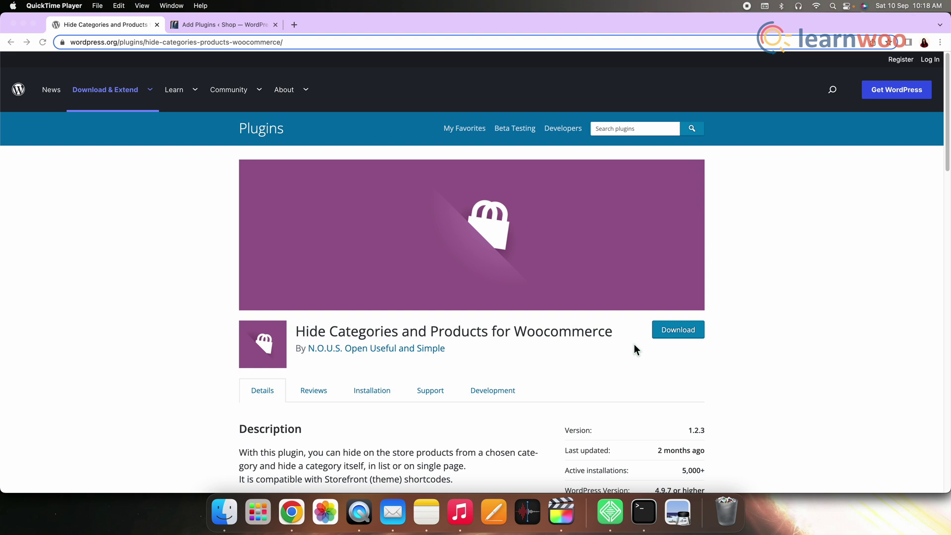
Install and activate the Hide Categories and Products for Woocommerce plugin on the shop site.
left_click(243, 26)
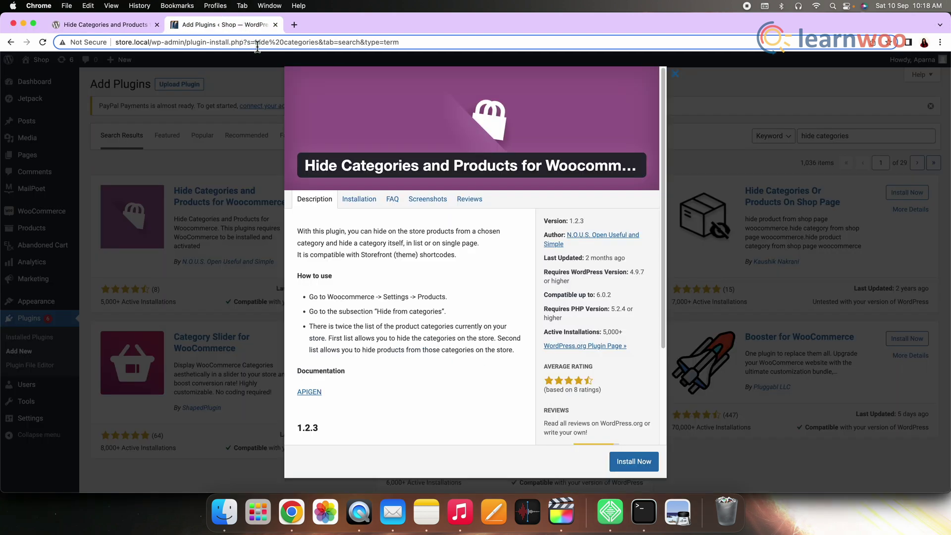
left_click(641, 468)
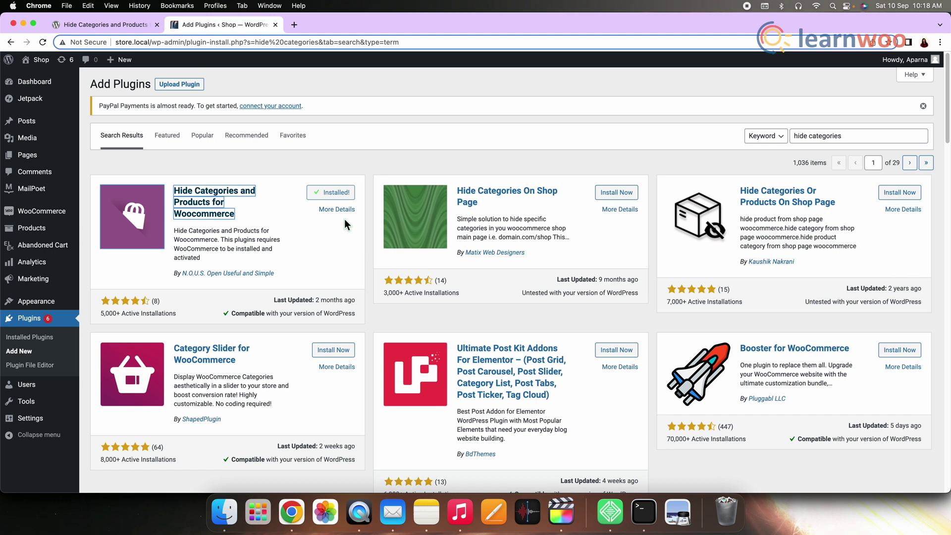
left_click(347, 197)
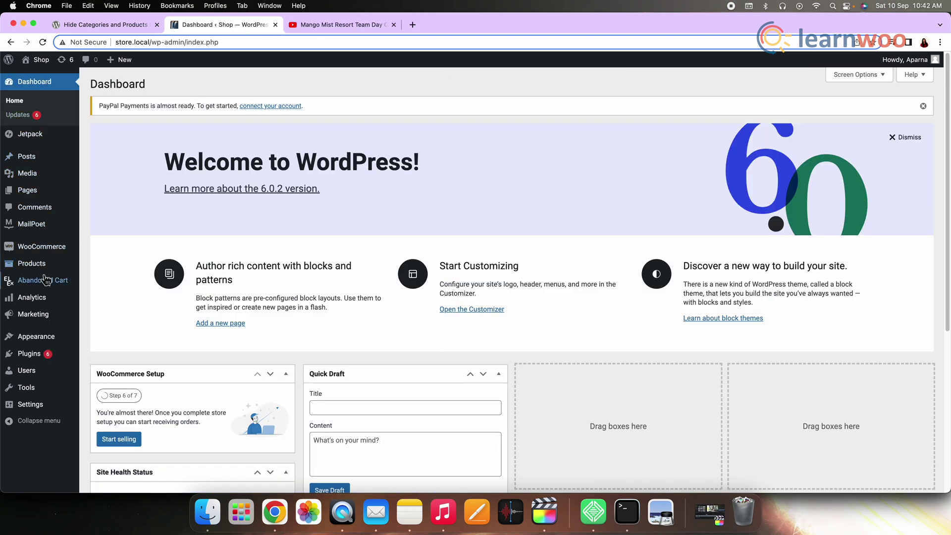
Add a new product category named Personal Items.
mouse_move(46, 274)
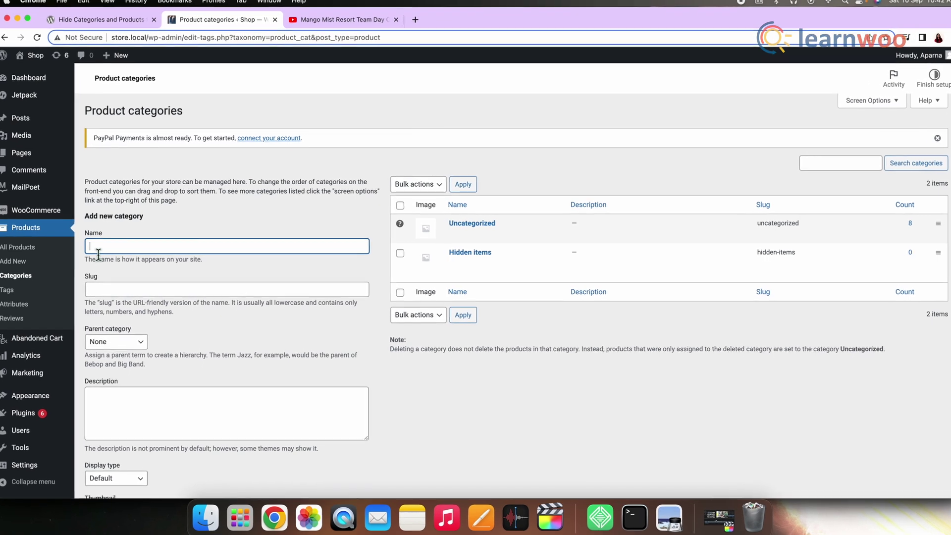
type("Personal I")
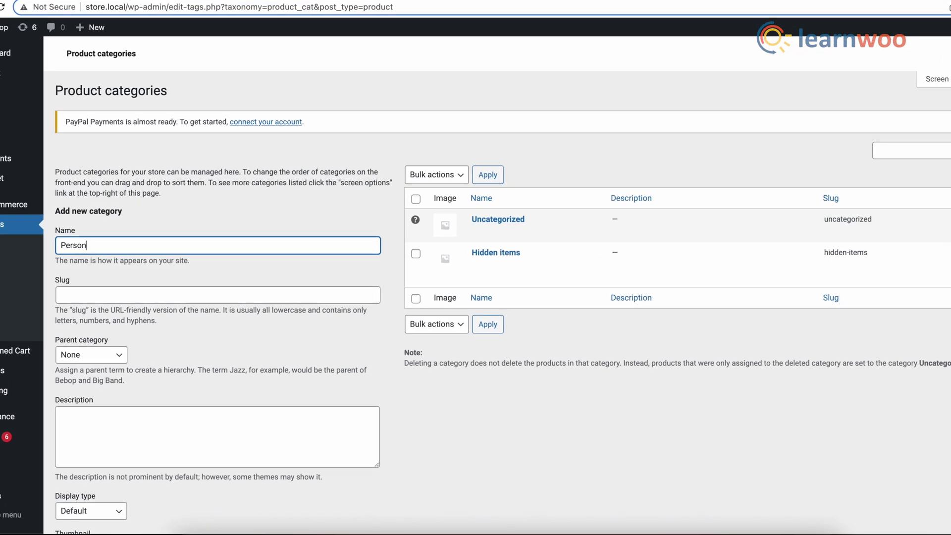
type("tems")
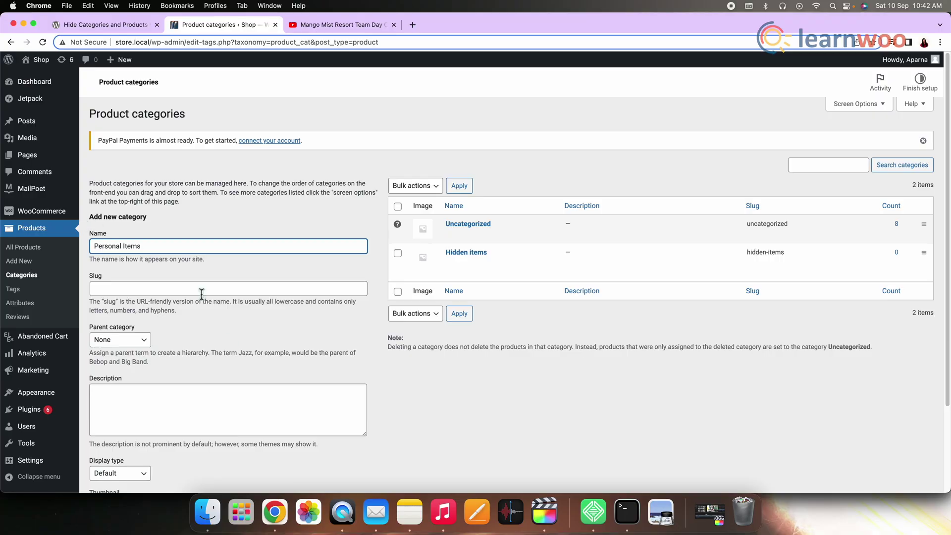
scroll(227, 337, "down", 3)
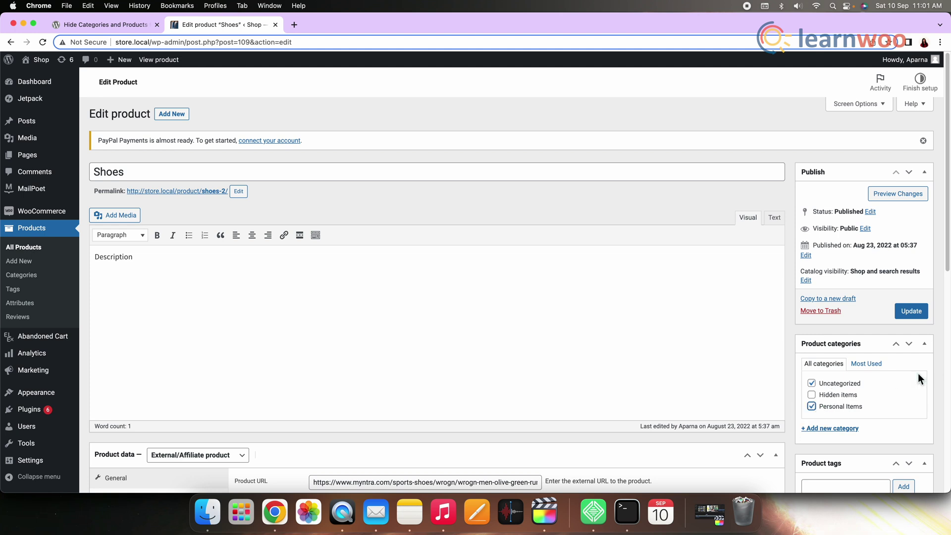
Assign the Shoes, T-Shirt and Bag products to the Personal Items category and update each product.
left_click(912, 311)
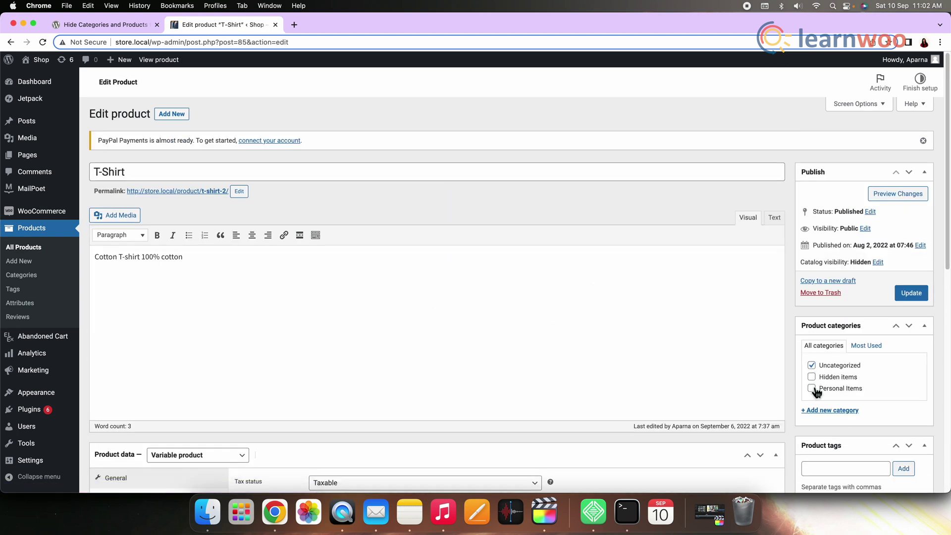
left_click(911, 294)
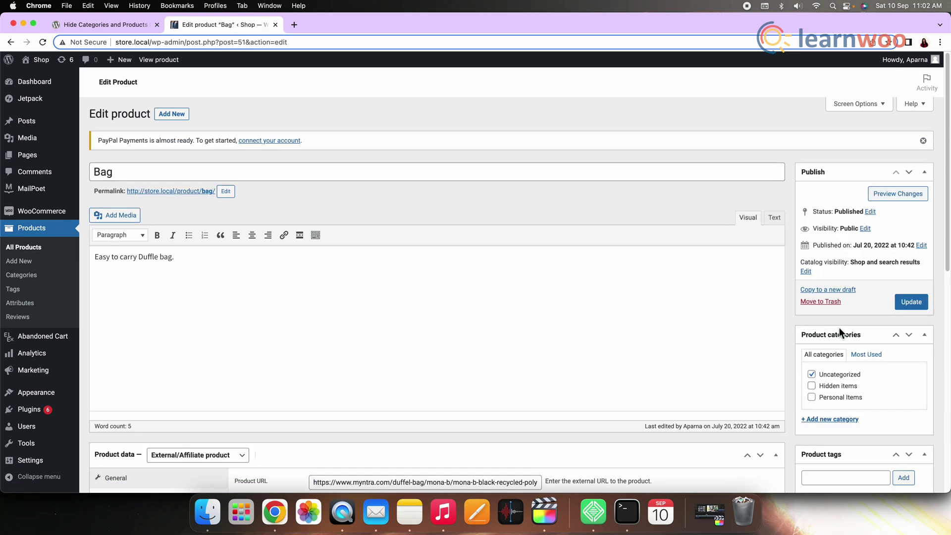
left_click(911, 303)
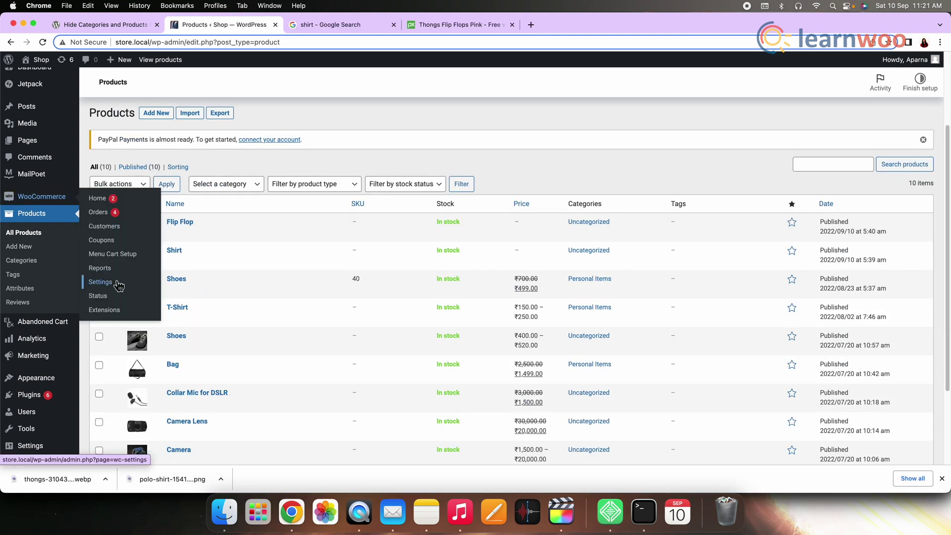
In the WooCommerce product settings for hiding from categories, hide the Personal Items category and its products, and save the changes.
left_click(119, 285)
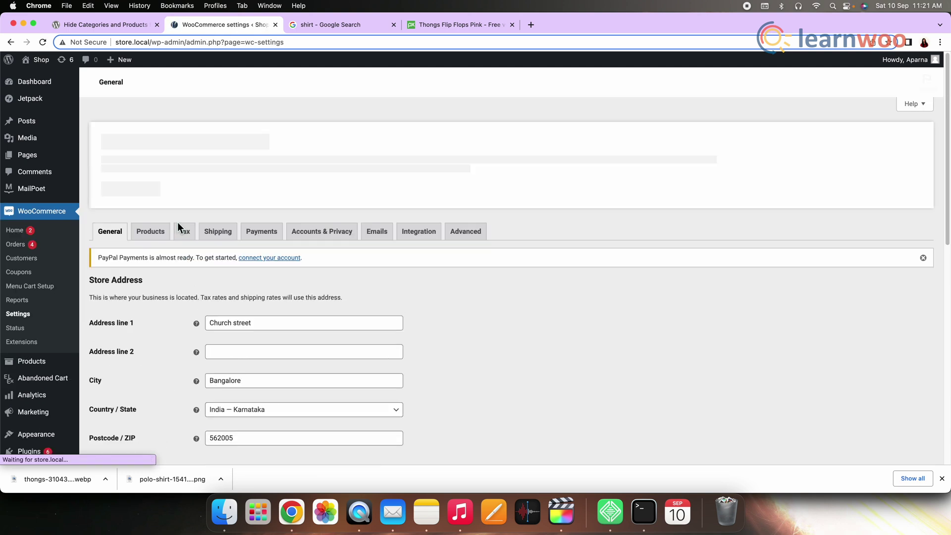
left_click(155, 240)
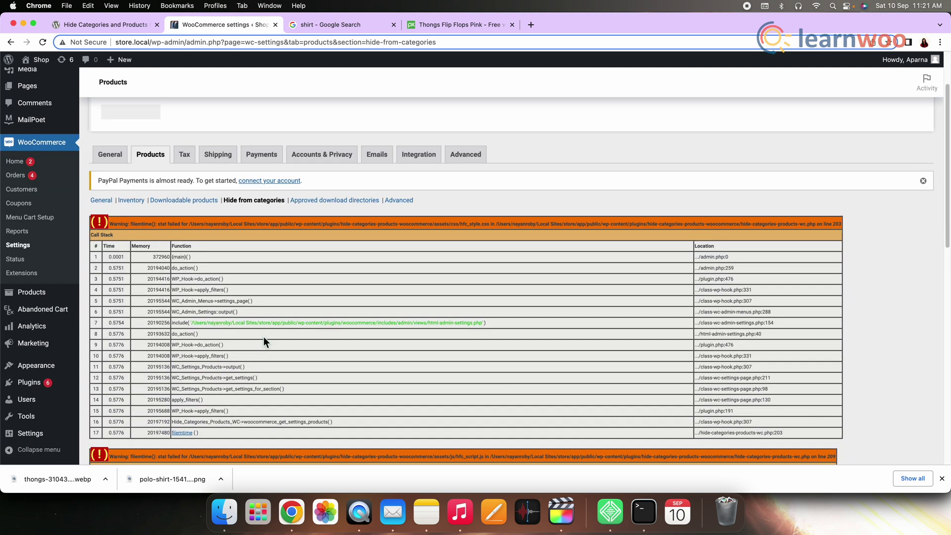
scroll(263, 337, "down", 5)
scroll(264, 337, "down", 5)
scroll(263, 340, "down", 1)
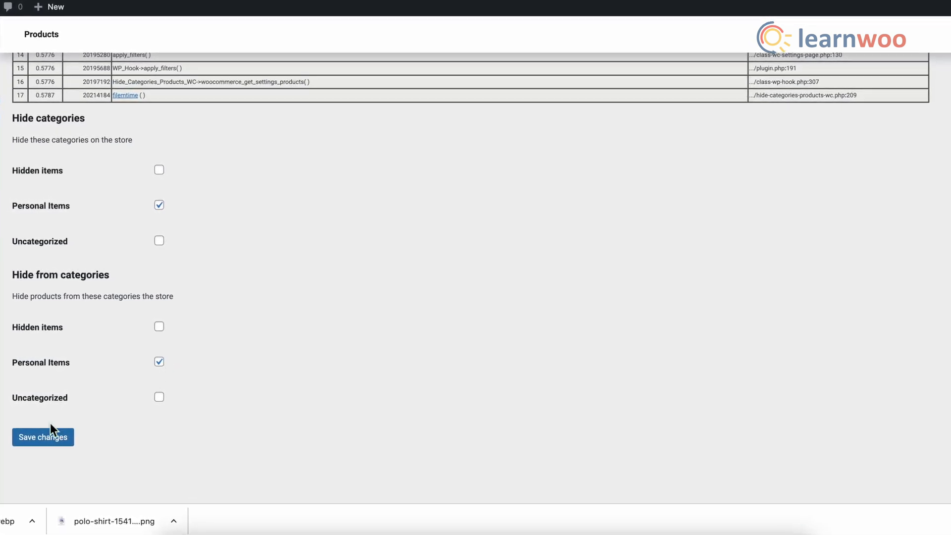
left_click(45, 441)
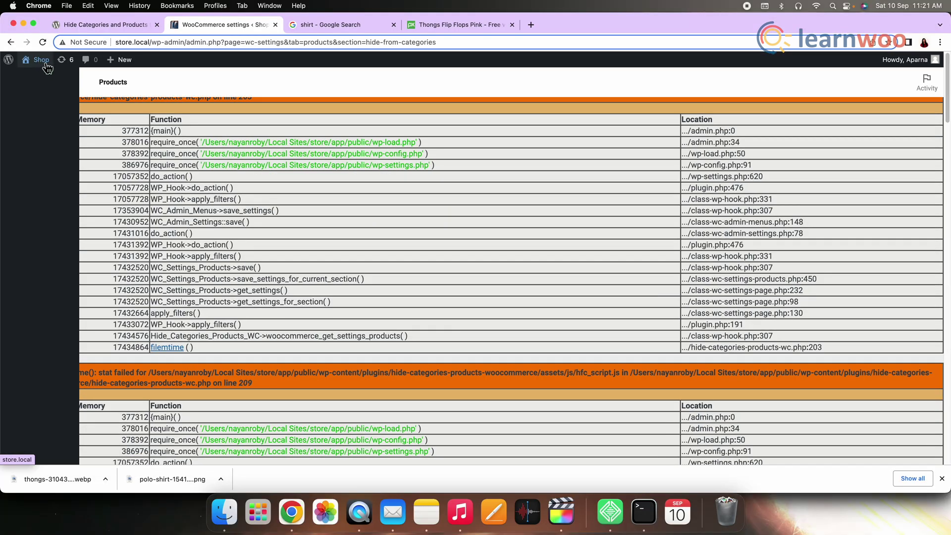
Visit the storefront's Shop page and examine which products and categories it lists.
left_click(43, 60)
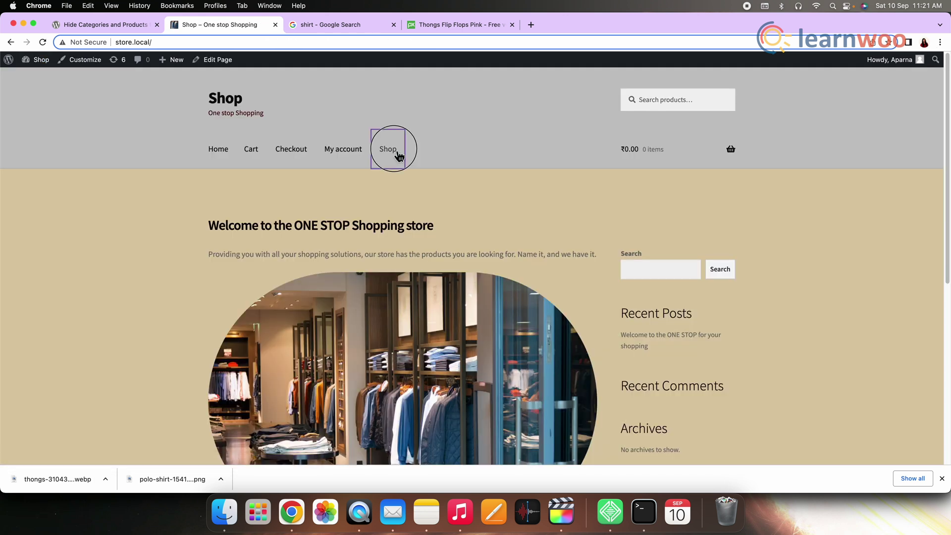
scroll(421, 252, "down", 4)
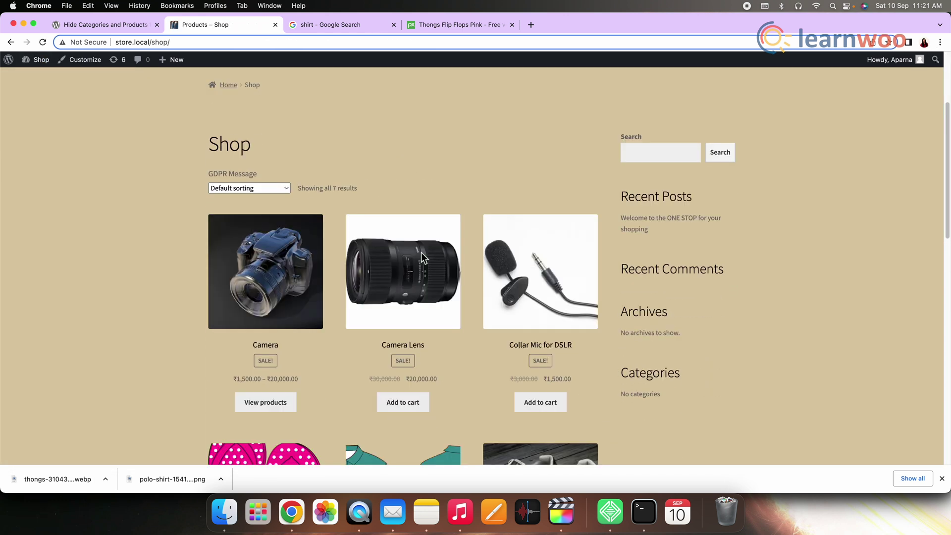
scroll(425, 257, "down", 7)
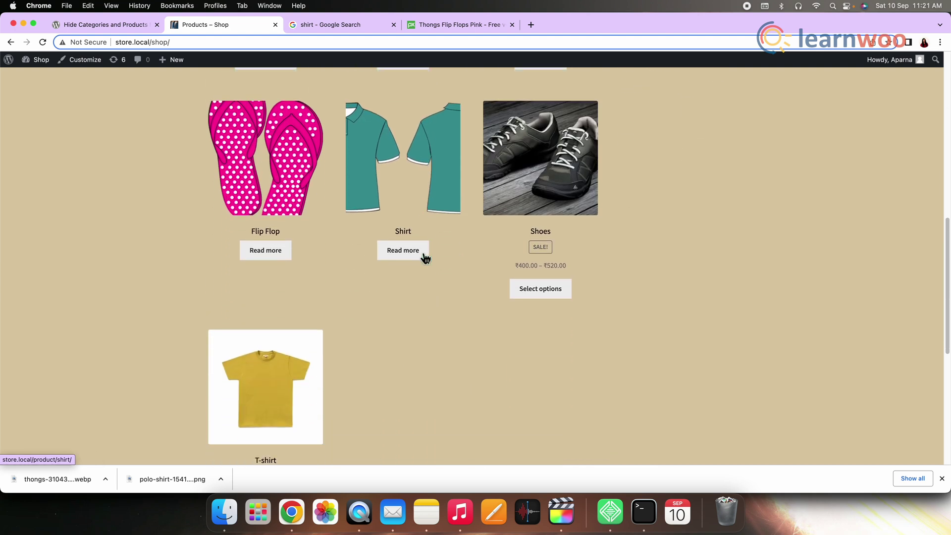
scroll(421, 253, "down", 5)
scroll(420, 253, "up", 5)
scroll(420, 253, "up", 10)
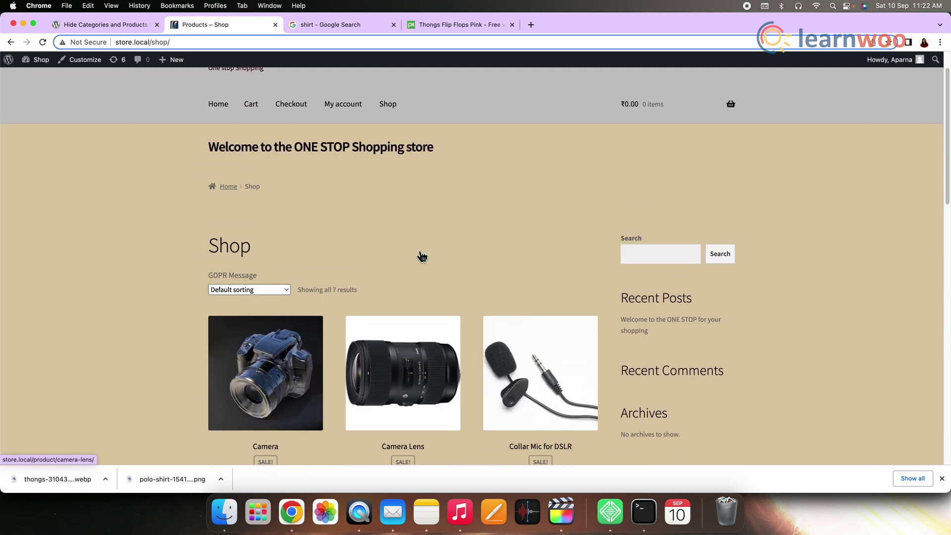
scroll(420, 251, "down", 3)
scroll(420, 252, "up", 2)
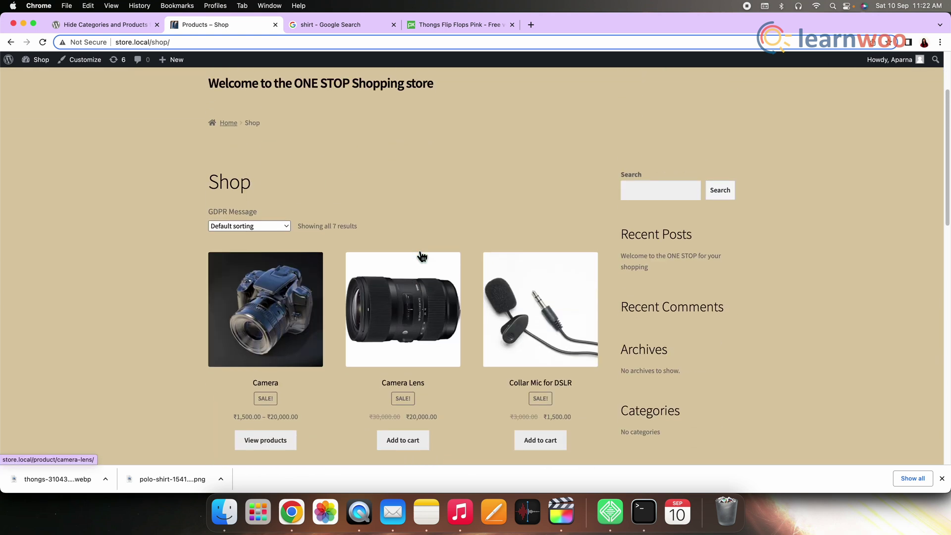
scroll(421, 255, "down", 4)
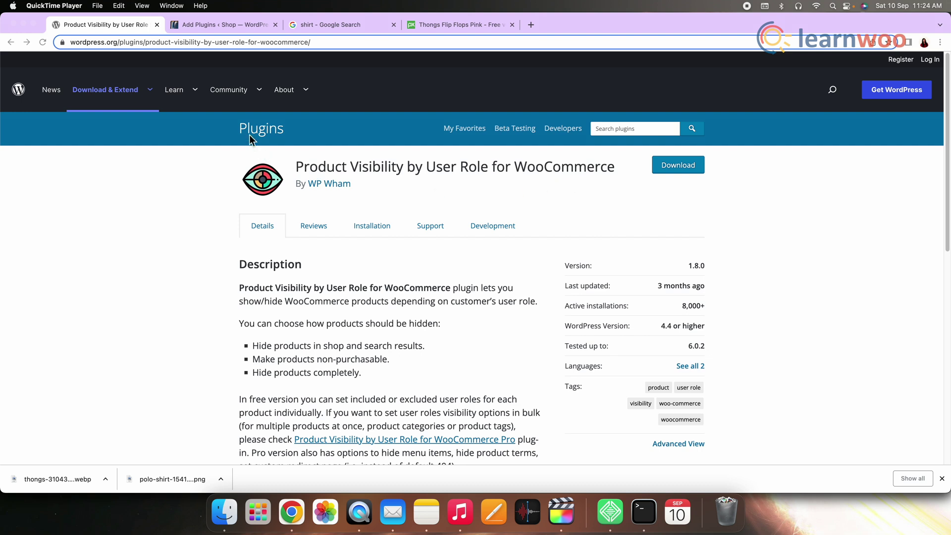
Install and activate the Product Visibility by User Role for WooCommerce plugin.
left_click(230, 24)
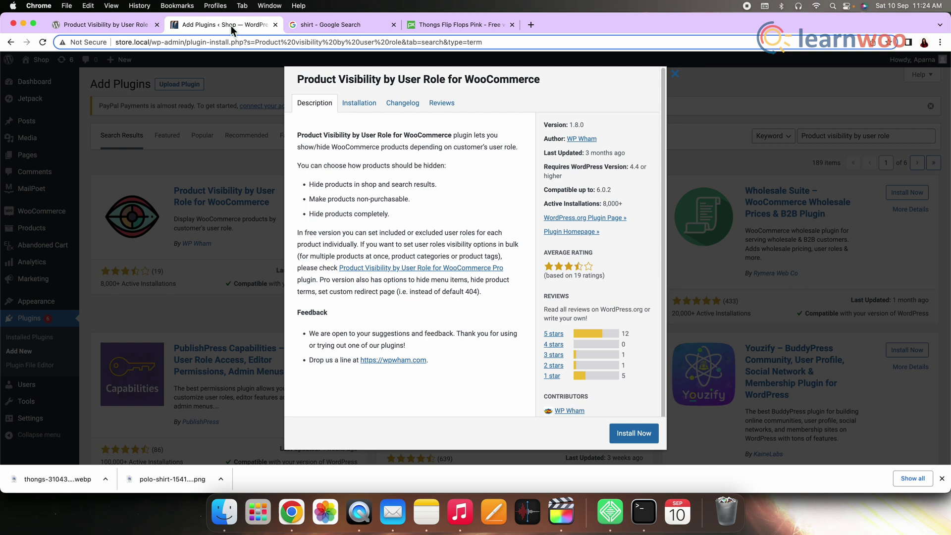
left_click(634, 433)
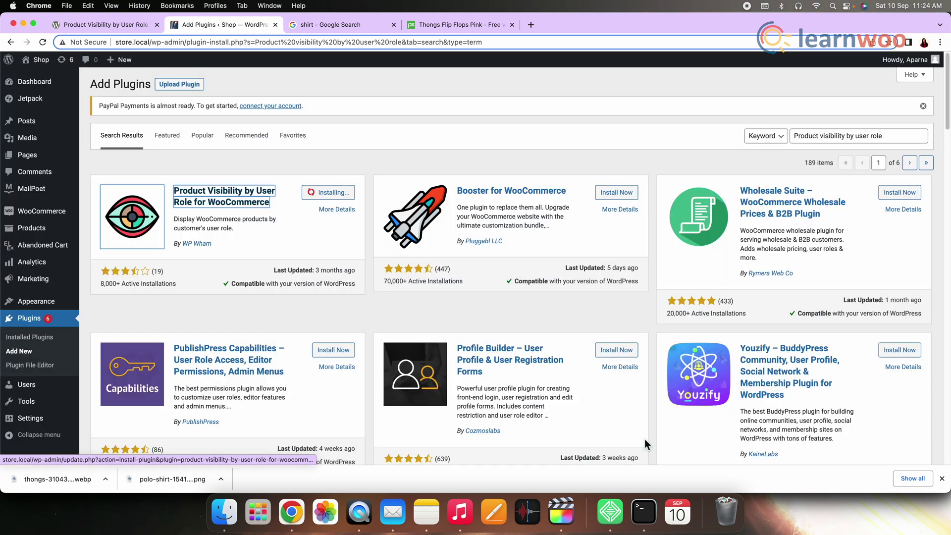
left_click(340, 199)
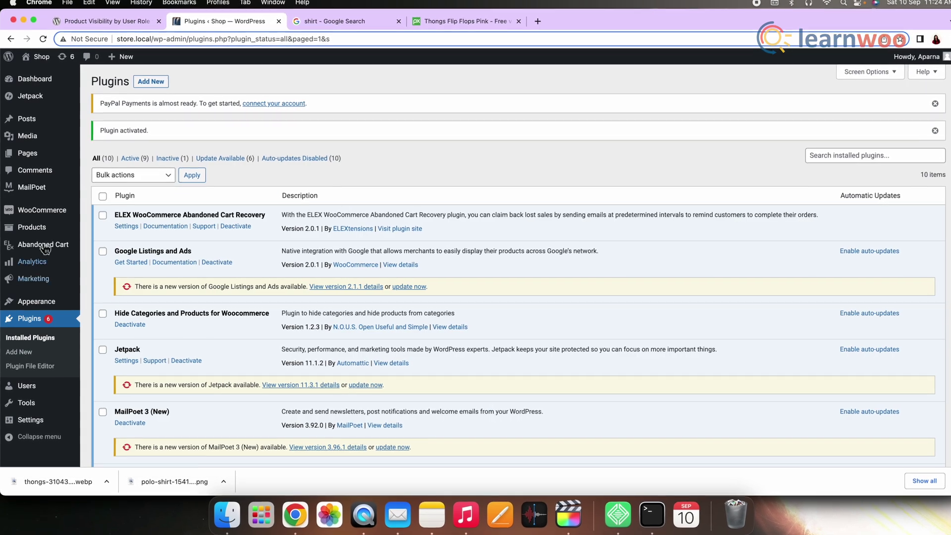
Save the WooCommerce Product Visibility settings with the plugin, Hide catalog visibility and Make non-purchasable enabled.
mouse_move(40, 210)
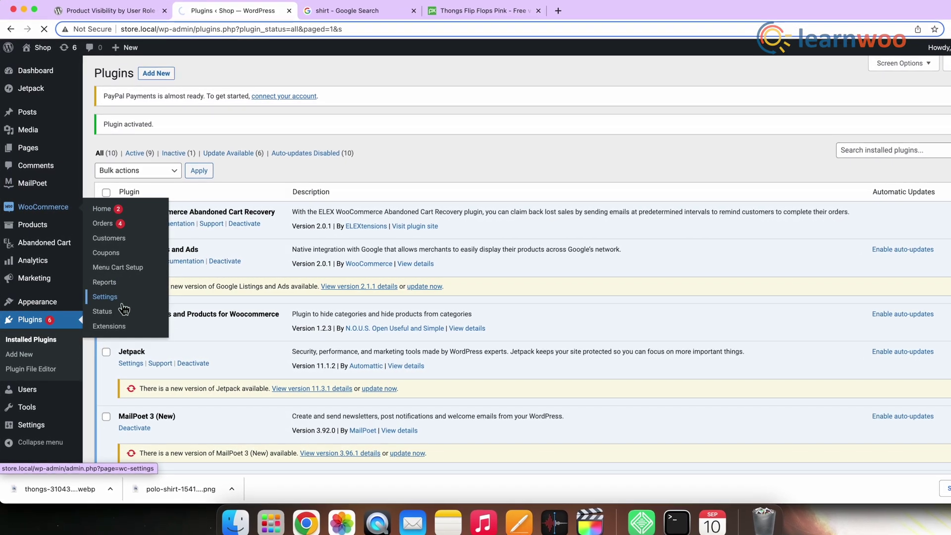
left_click(120, 303)
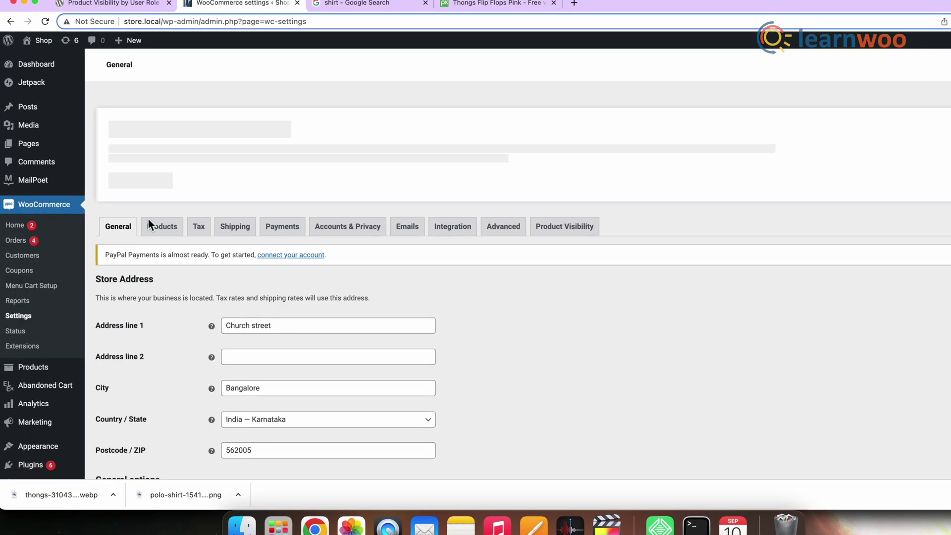
left_click(572, 225)
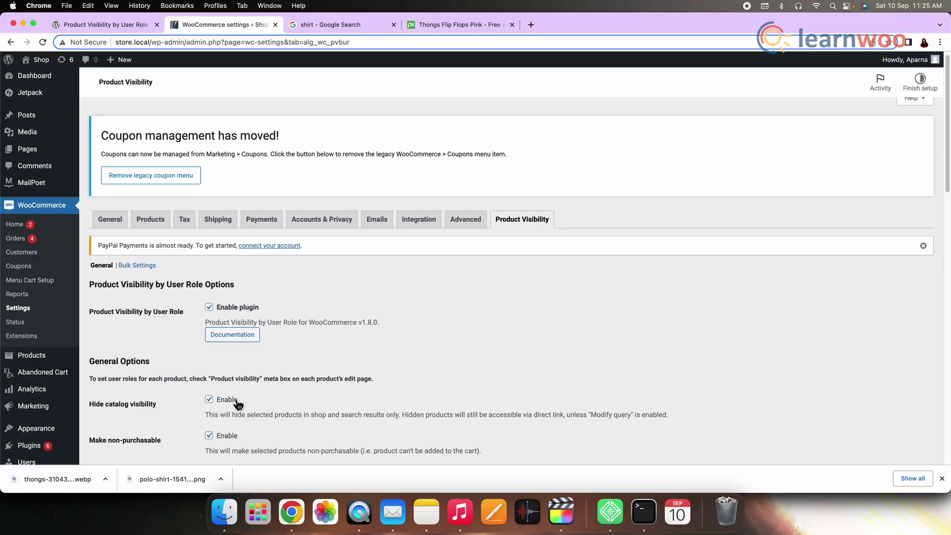
scroll(282, 425, "down", 10)
scroll(234, 400, "down", 3)
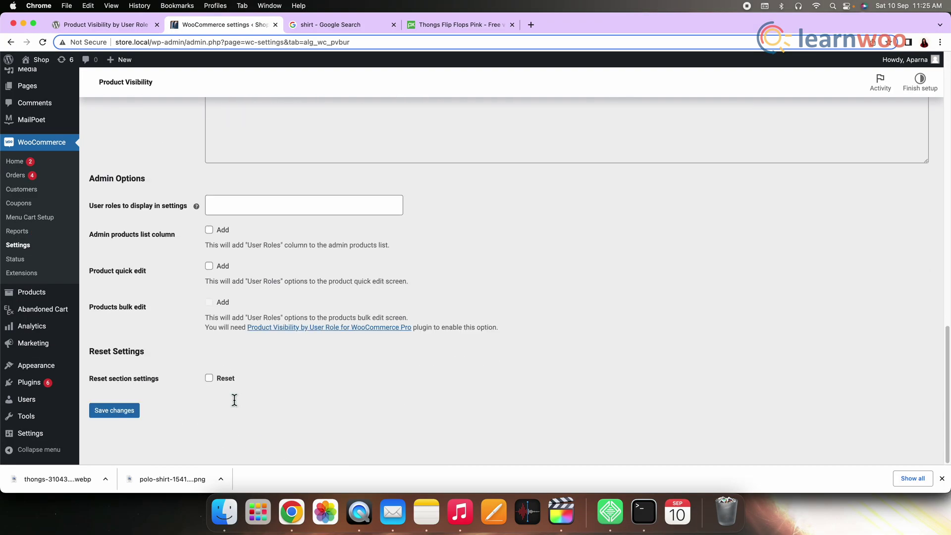
left_click(115, 410)
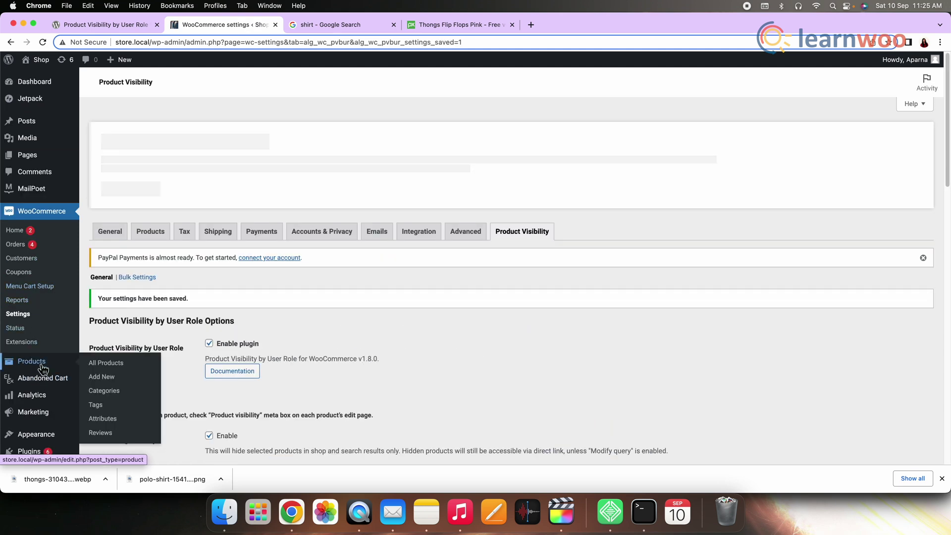
Open the Flip Flop product for editing and choose a user role to which it is visible.
left_click(124, 361)
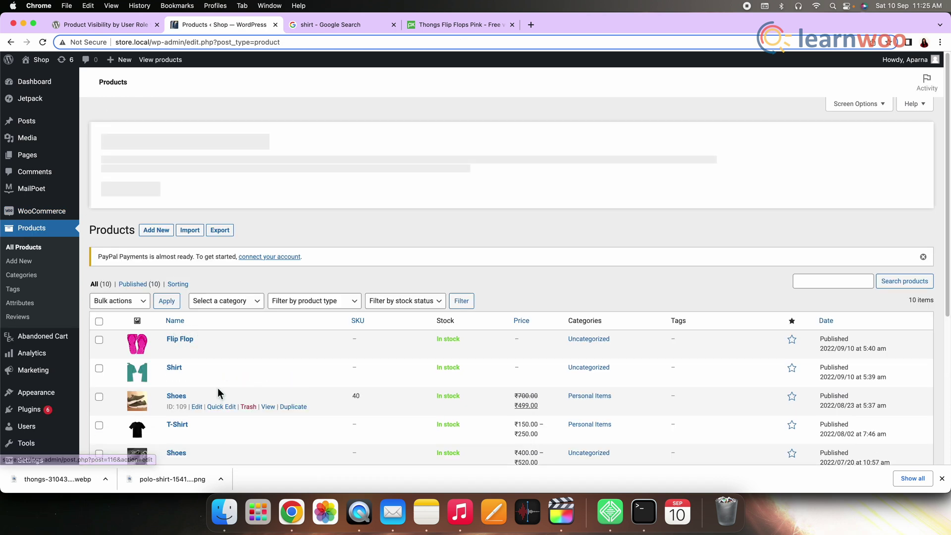
left_click(198, 350)
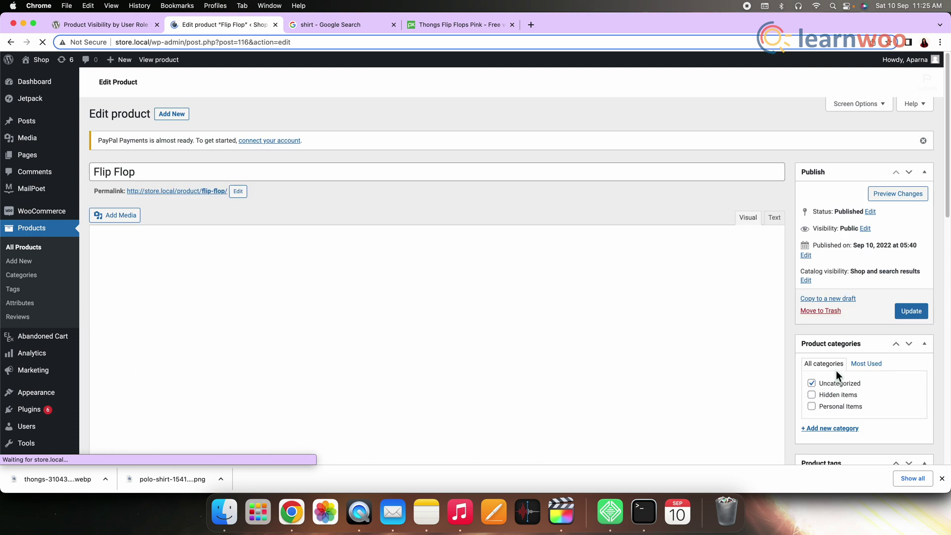
scroll(838, 371, "down", 10)
scroll(837, 372, "down", 3)
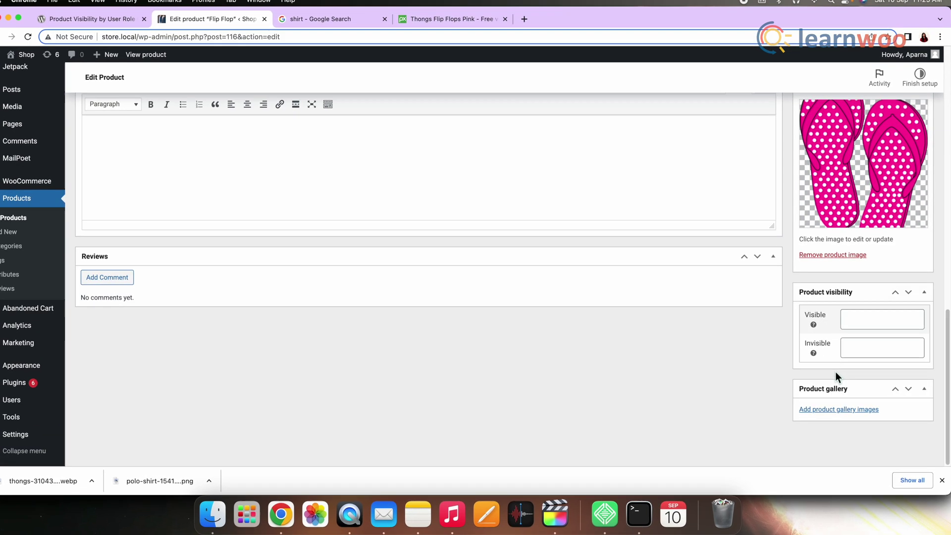
left_click(852, 323)
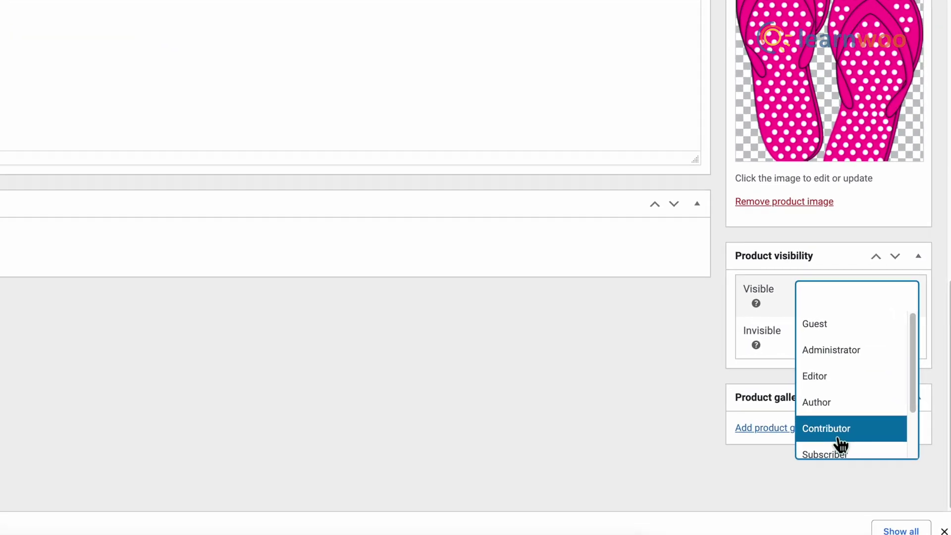
left_click(831, 448)
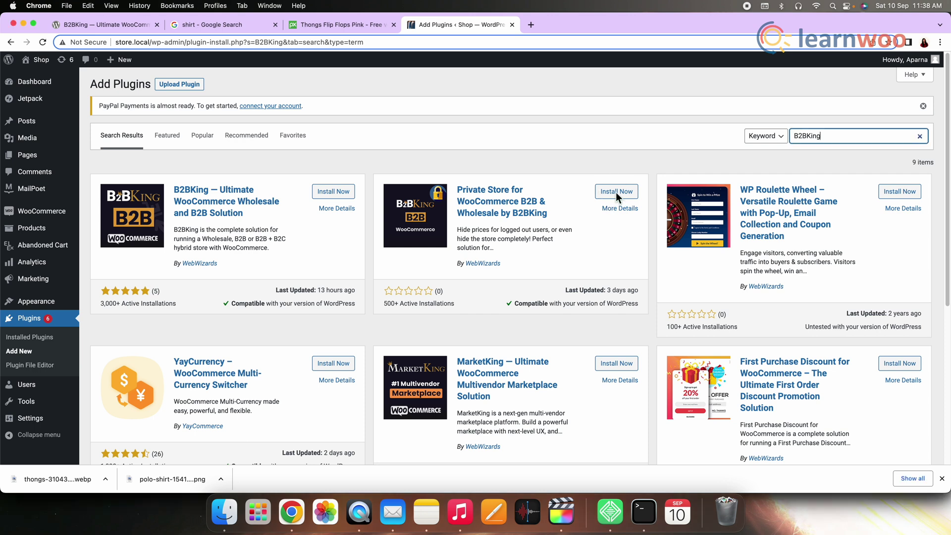
Install and activate the Private Store for WooCommerce B2B & Wholesale by B2BKing plugin.
left_click(625, 194)
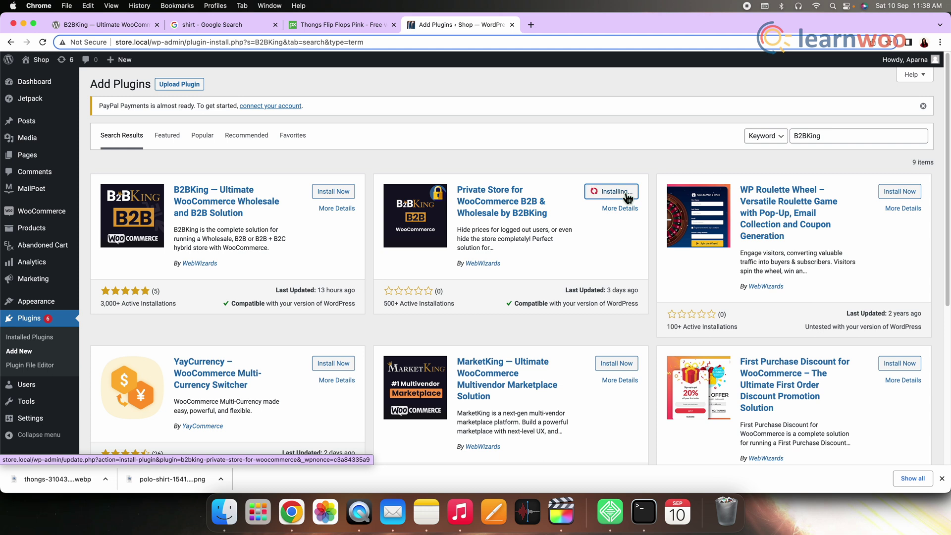
left_click(625, 196)
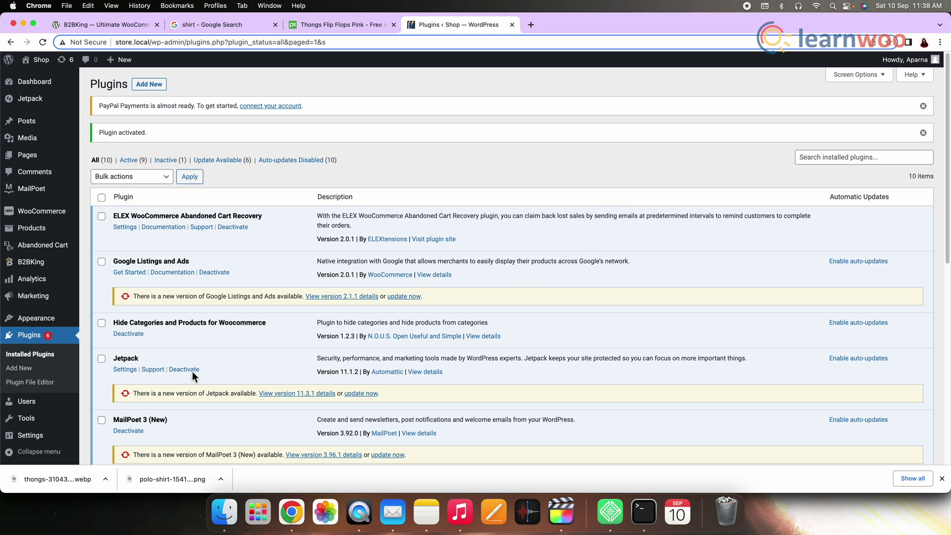
Set B2BKing's Guest Access Restriction to Hide website & force login and save the settings.
left_click(30, 264)
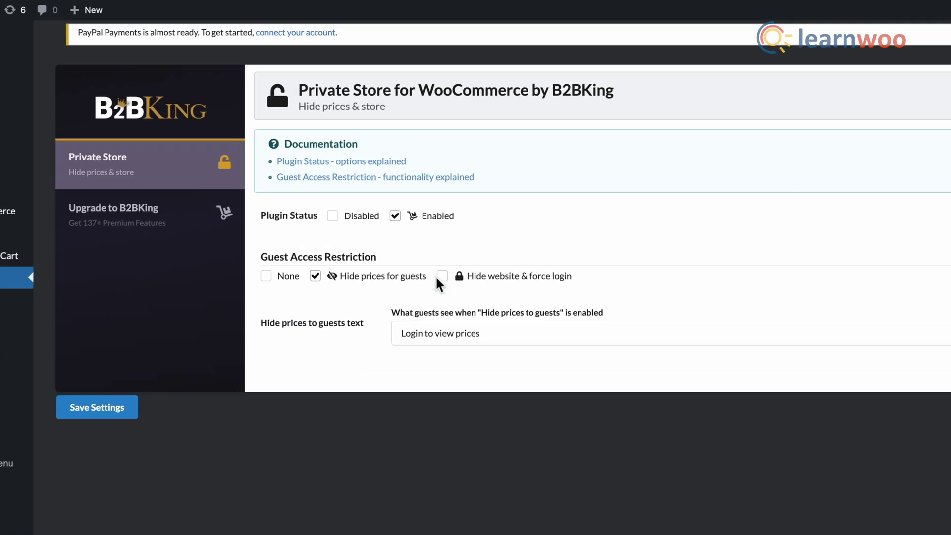
left_click(442, 277)
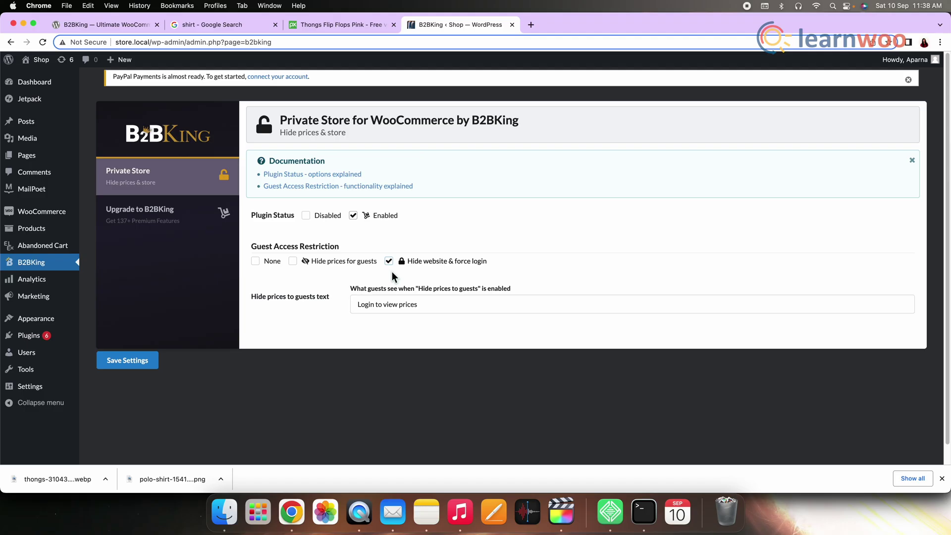
left_click(63, 460)
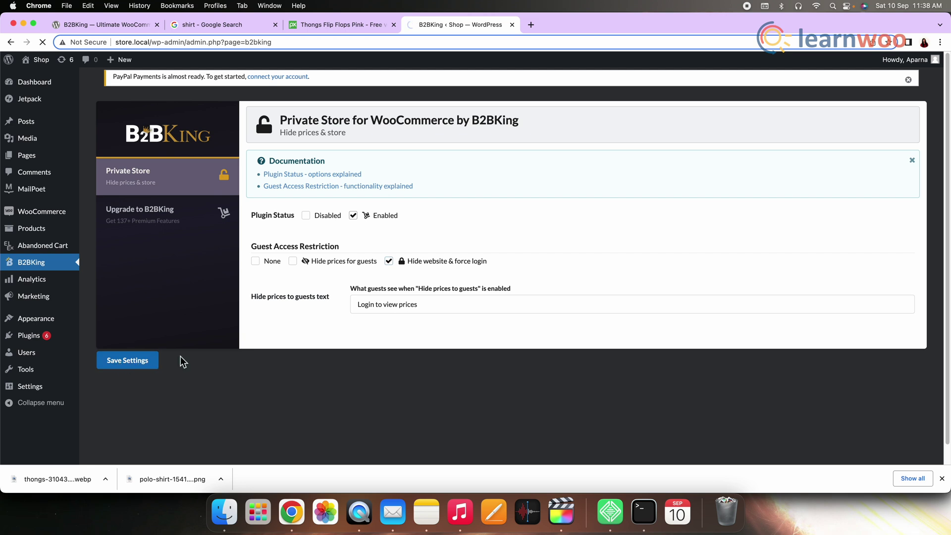